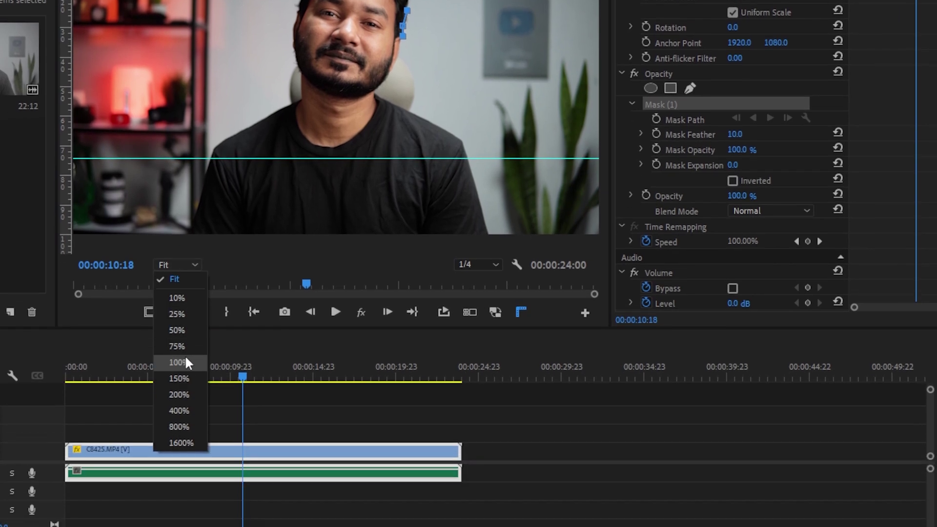
Step: Magnify the Program Monitor to 100% and scroll the view up to the face
{"action": "left_click", "coordinate": [180, 446]}
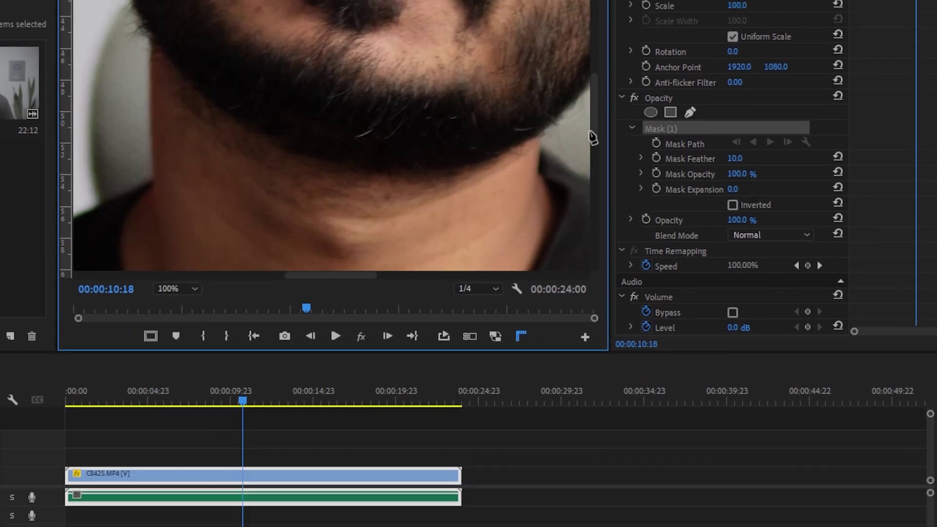
{"action": "left_click_drag", "start_coordinate": [592, 114], "coordinate": [602, 31]}
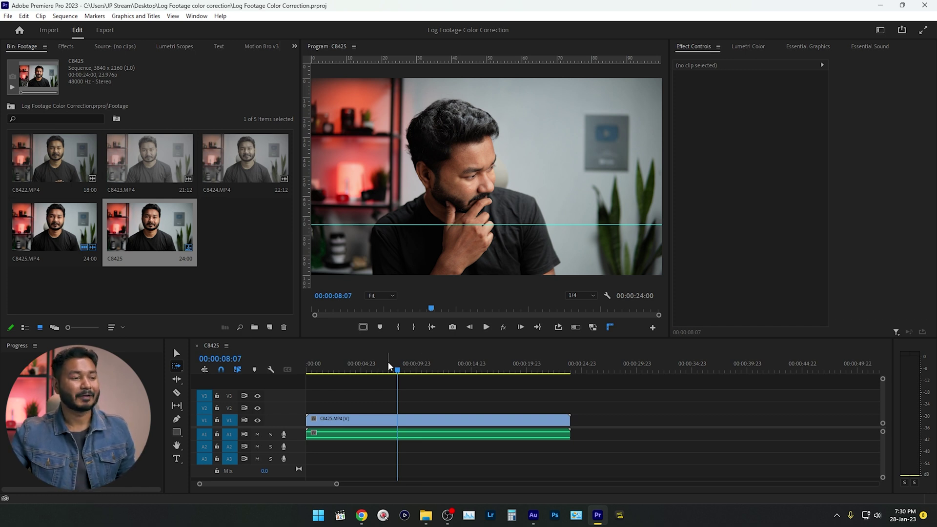
Step: At 00:00:10:18, select clip C8425.MP4 and start a free-draw bezier opacity mask
{"action": "left_click", "coordinate": [409, 369]}
{"action": "left_click", "coordinate": [424, 370]}
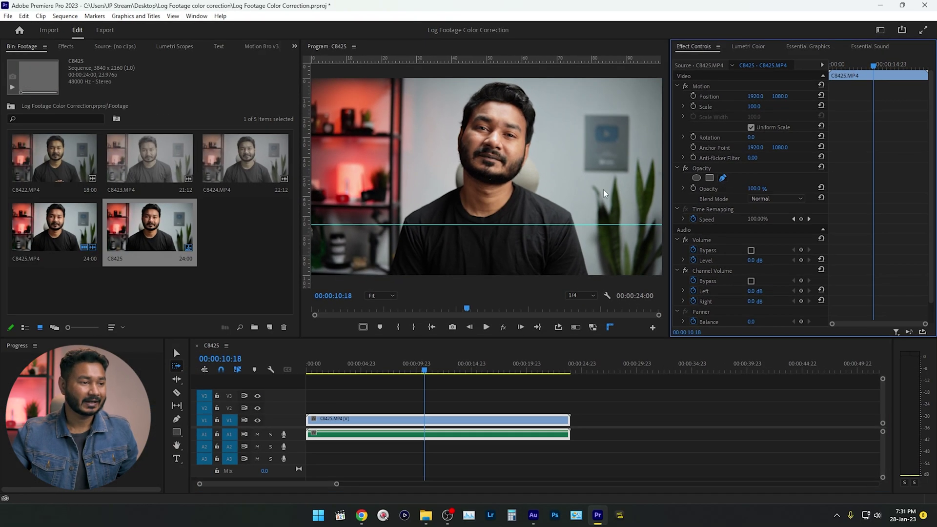
{"action": "left_click", "coordinate": [688, 173]}
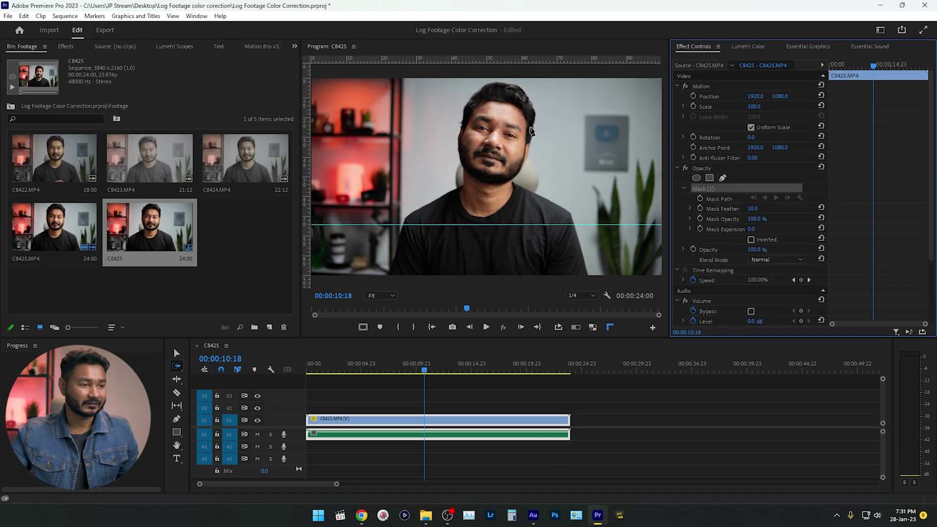
Step: Place the first three Mask (1) points down the face's right edge
{"action": "left_click", "coordinate": [534, 126]}
{"action": "left_click", "coordinate": [532, 136]}
{"action": "left_click", "coordinate": [532, 143]}
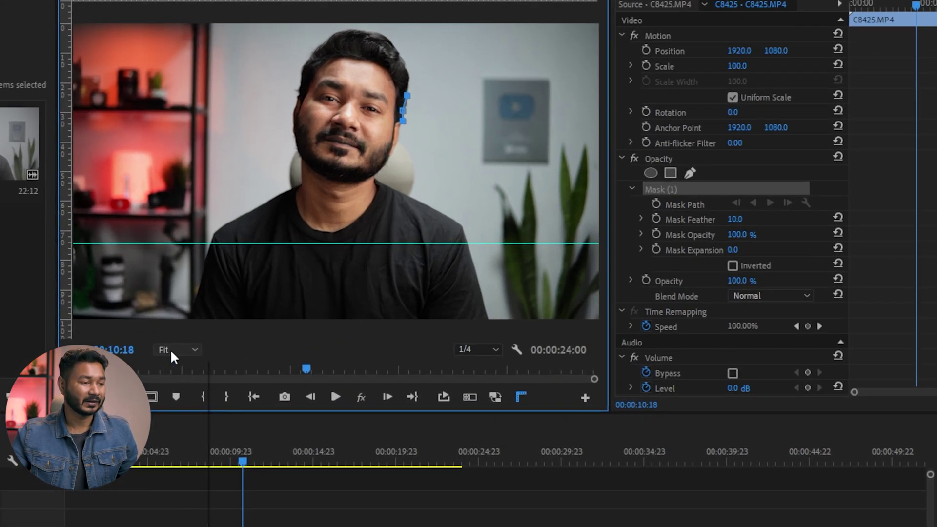
Step: Magnify the Program Monitor to 100% and scroll the view over to the ear
{"action": "left_click", "coordinate": [376, 297]}
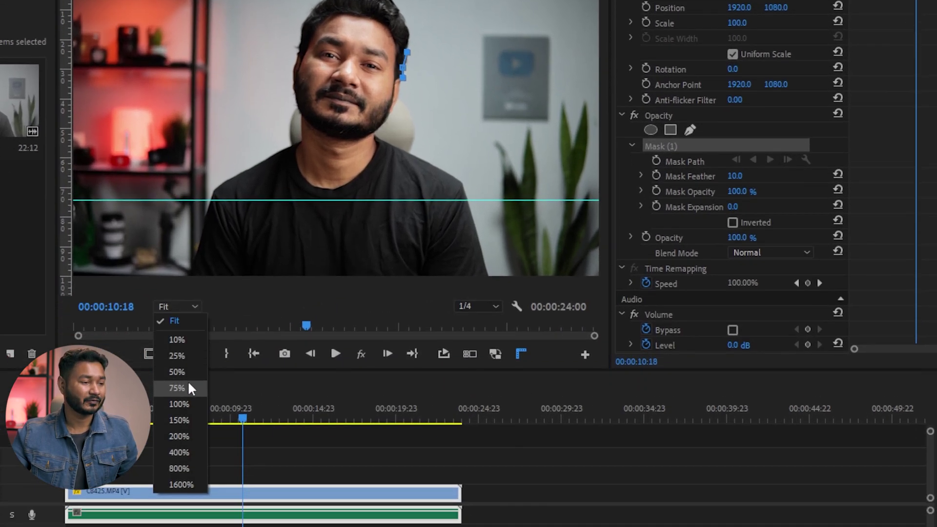
{"action": "left_click", "coordinate": [179, 446]}
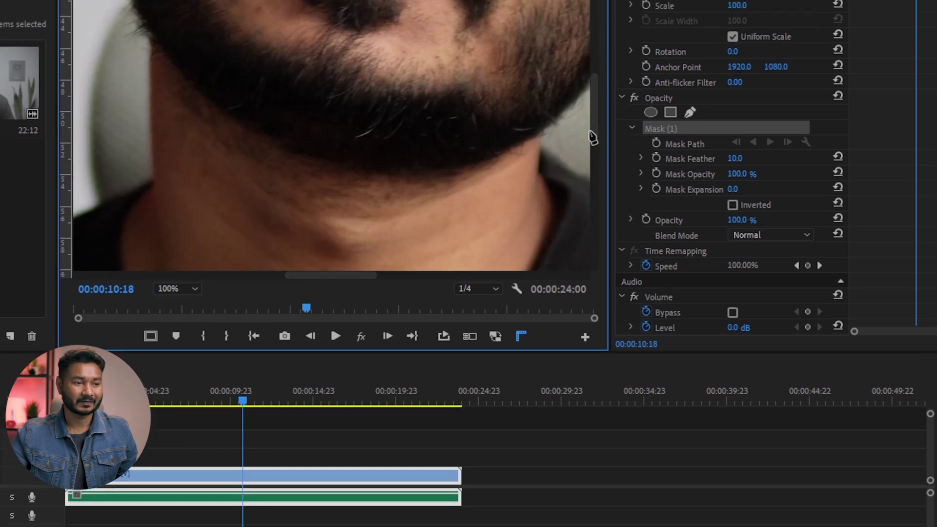
{"action": "left_click_drag", "start_coordinate": [591, 114], "coordinate": [602, 30]}
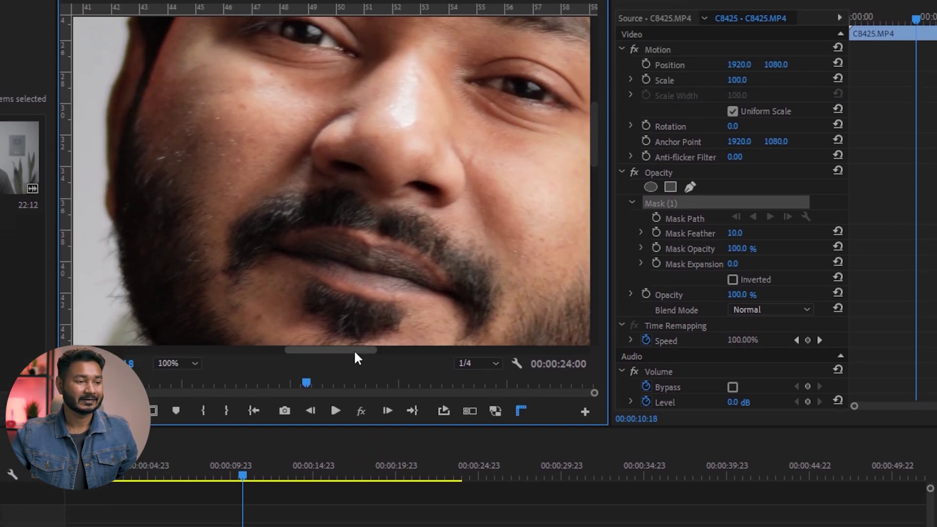
{"action": "left_click_drag", "start_coordinate": [355, 352], "coordinate": [407, 349]}
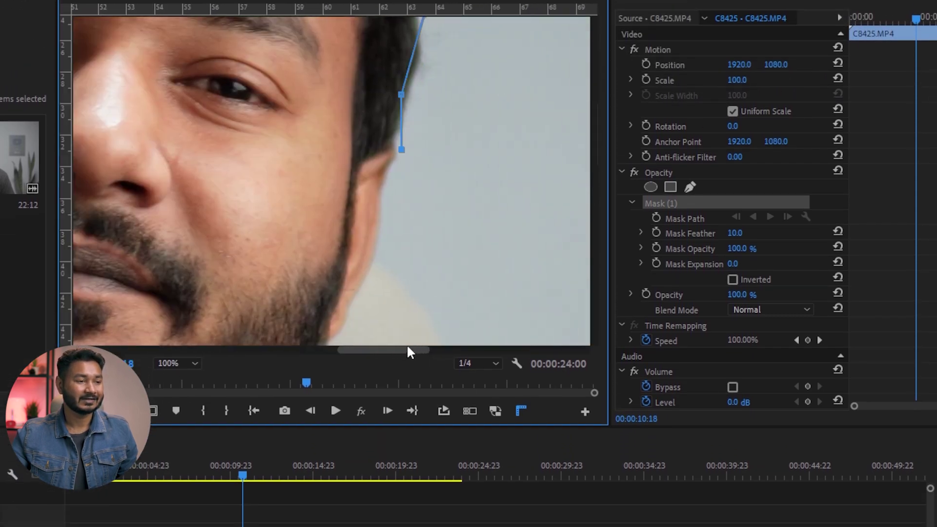
Step: Add three more mask points running down along the ear
{"action": "left_click", "coordinate": [398, 94]}
{"action": "left_click", "coordinate": [397, 150]}
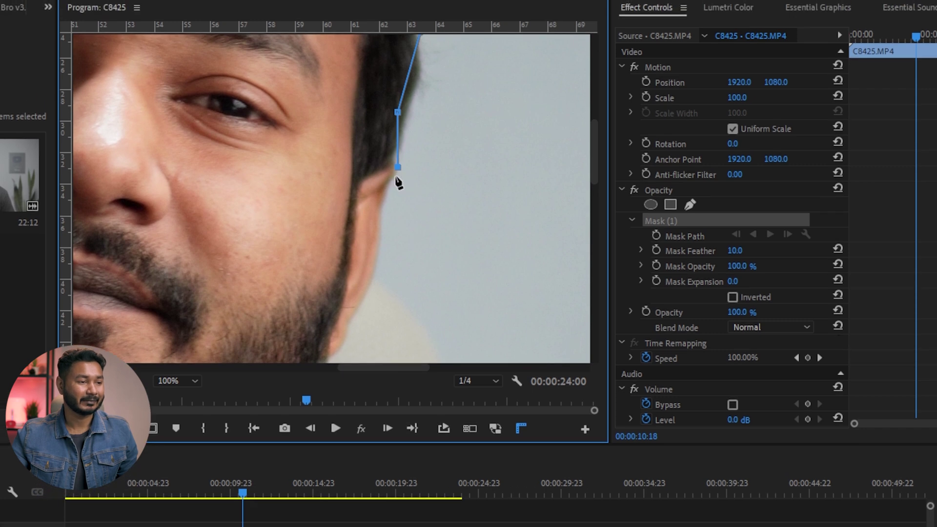
{"action": "left_click", "coordinate": [396, 177]}
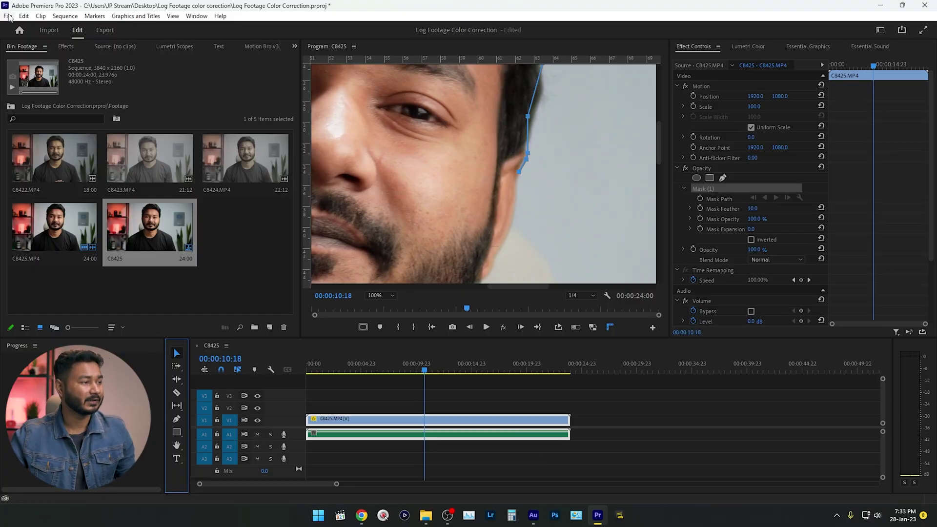
Step: Open Edit > Keyboard Shortcuts and filter the command list by 'zoom moni'
{"action": "left_click", "coordinate": [23, 16]}
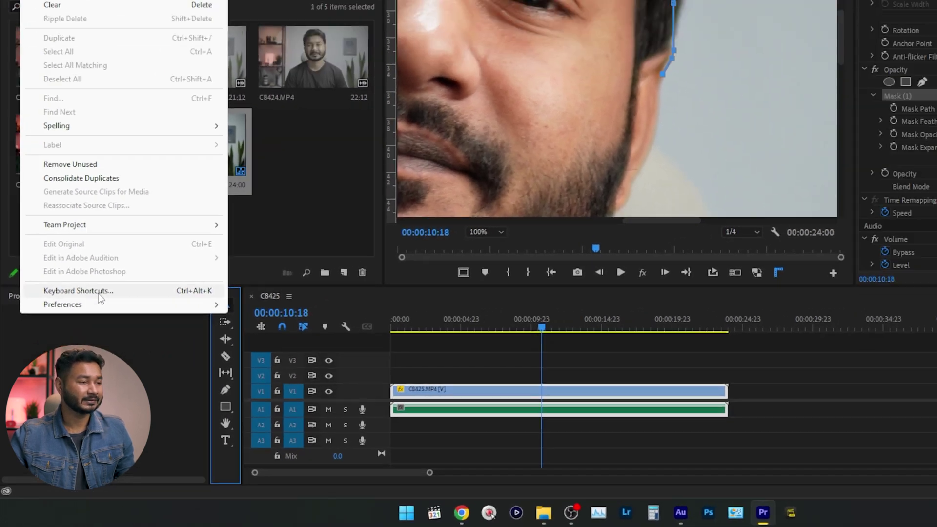
{"action": "left_click", "coordinate": [116, 250]}
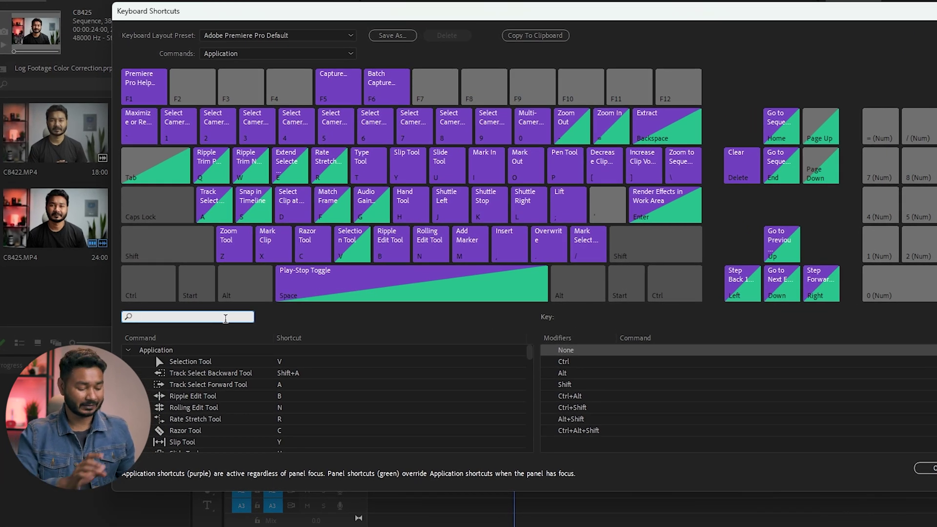
{"action": "type", "text": "zoom moni"}
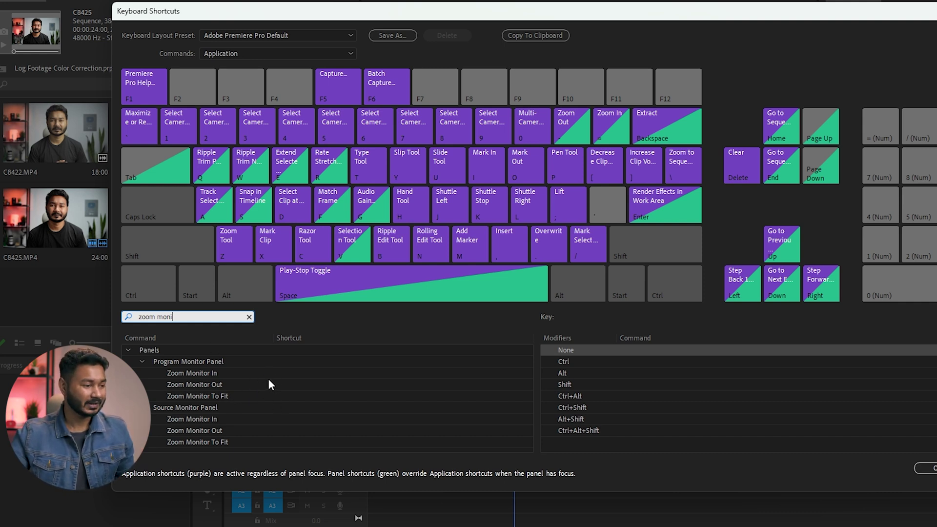
Step: Assign Alt+Z as the shortcut for Zoom Monitor In
{"action": "left_click", "coordinate": [322, 373]}
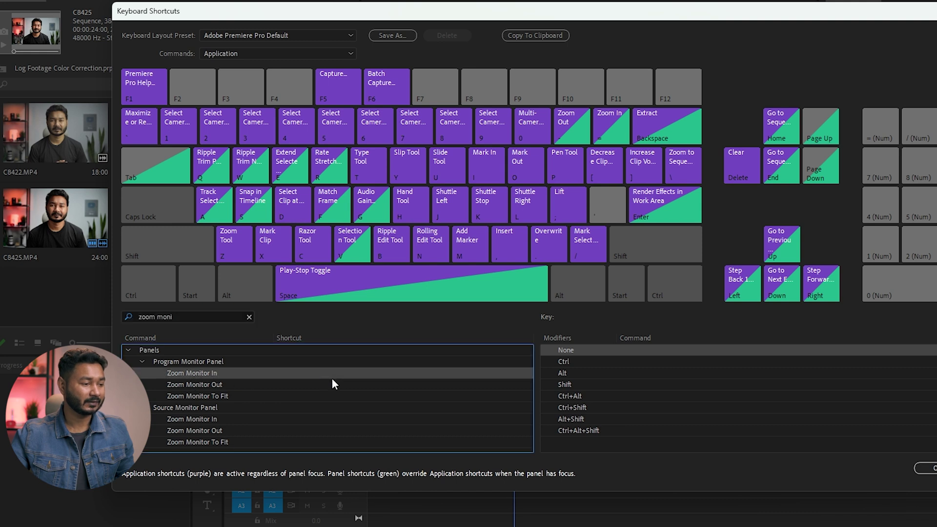
{"action": "left_click", "coordinate": [327, 375]}
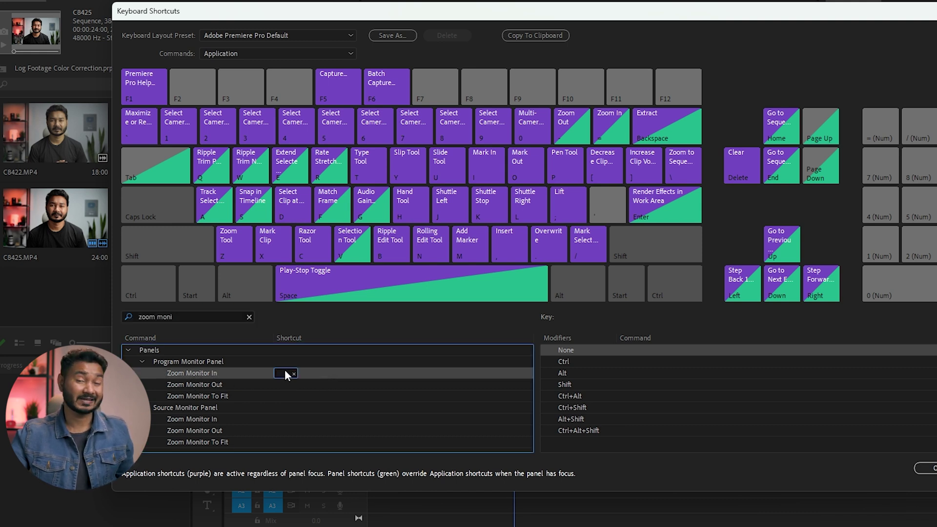
{"action": "key", "text": "alt"}
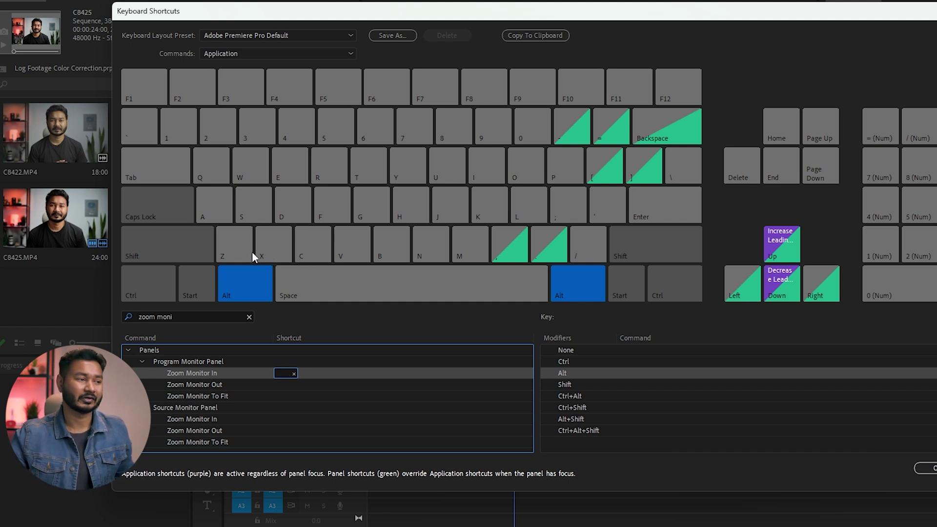
{"action": "key", "text": "ctrl"}
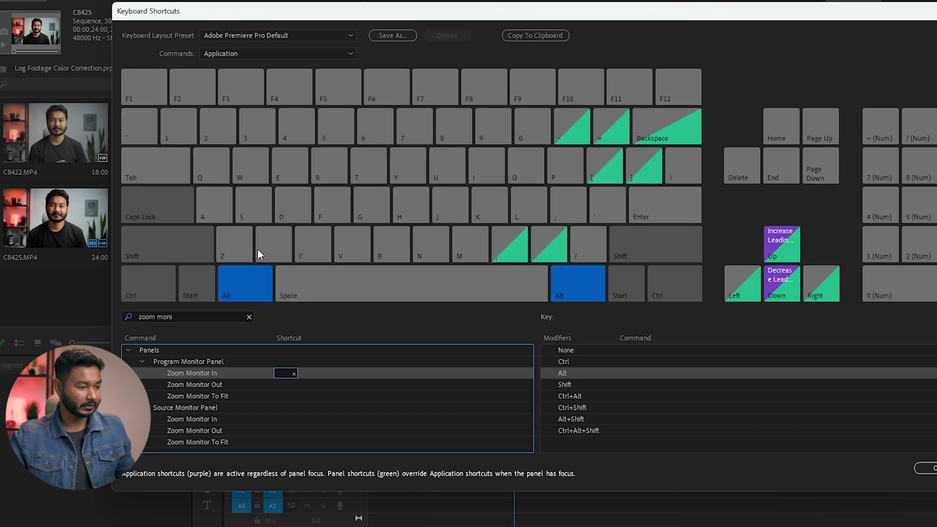
{"action": "key", "text": "alt+z"}
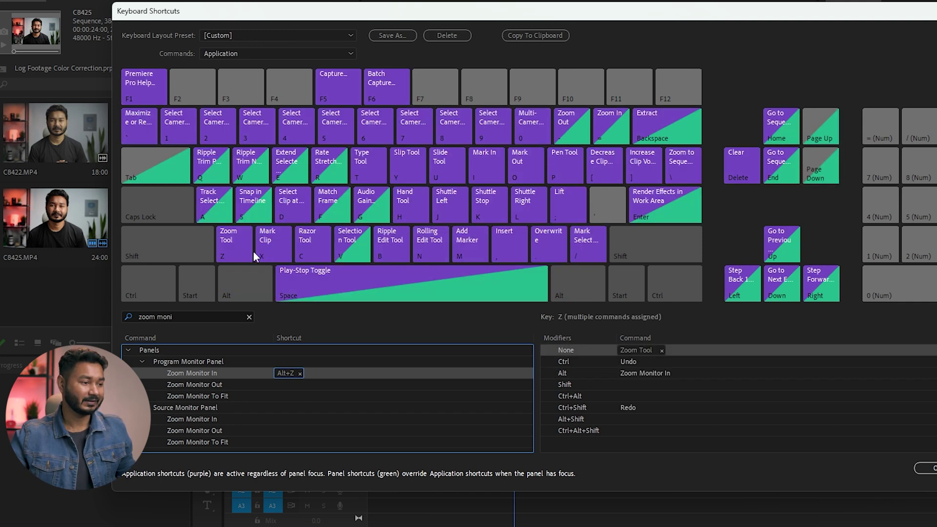
Step: Assign Alt+X to Zoom Monitor Out and Alt+F to Zoom Monitor To Fit, then save
{"action": "left_click", "coordinate": [288, 385]}
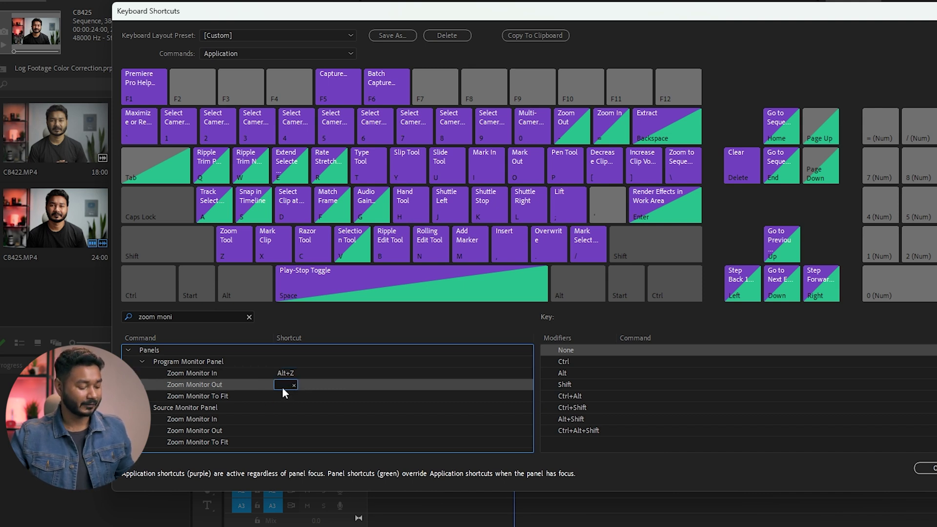
{"action": "key", "text": "alt+x"}
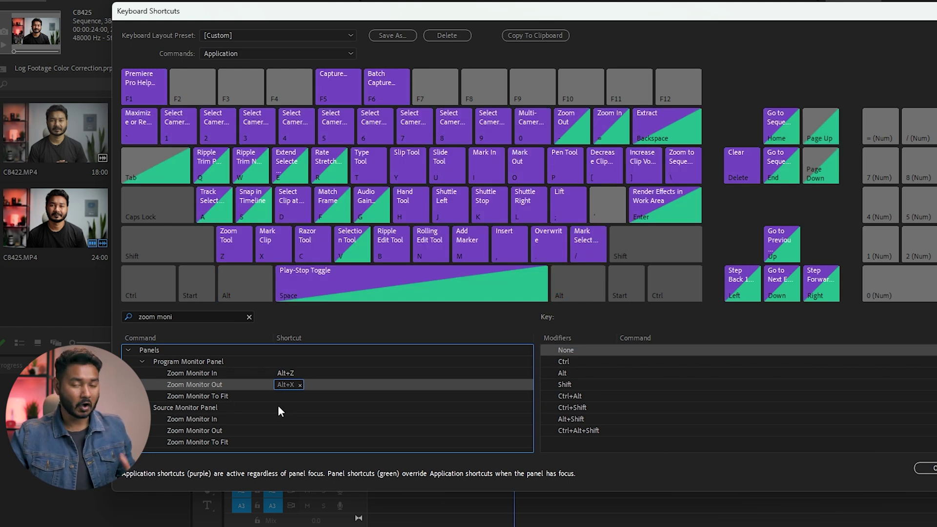
{"action": "left_click", "coordinate": [288, 396]}
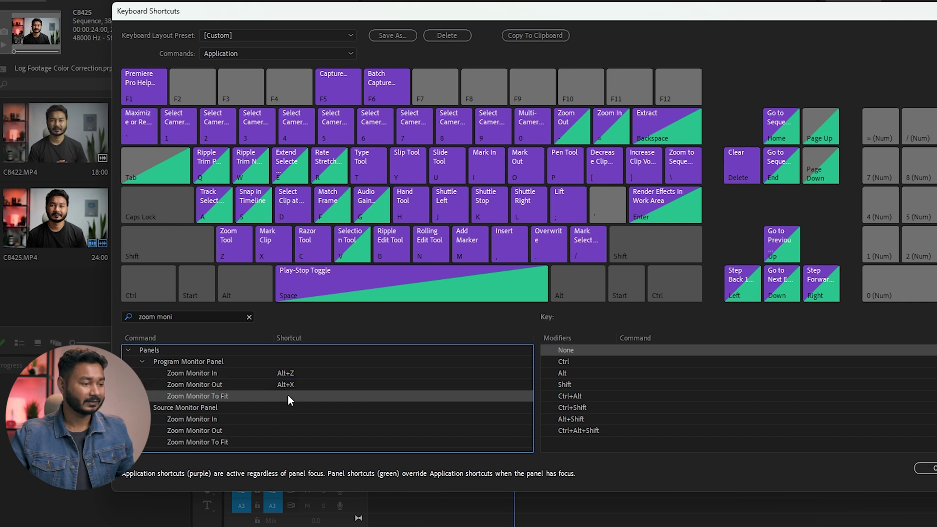
{"action": "key", "text": "alt+f"}
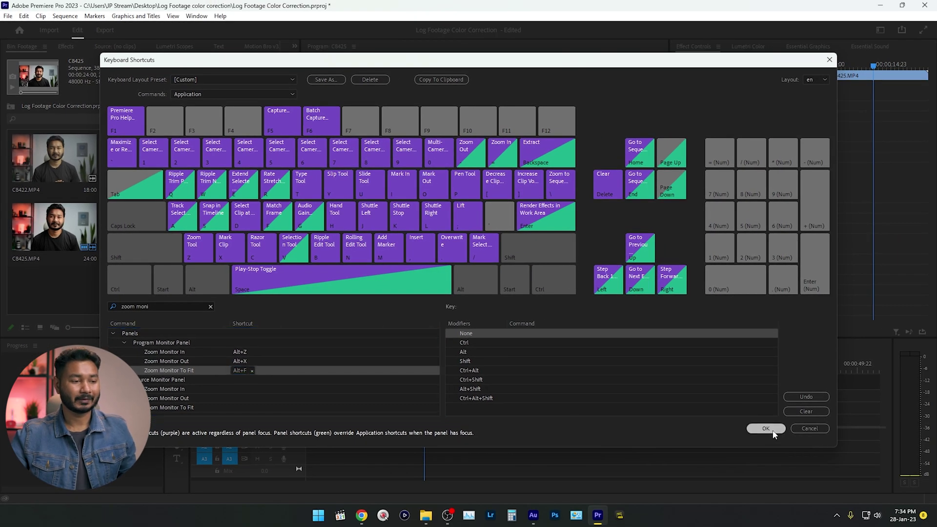
{"action": "left_click", "coordinate": [765, 428]}
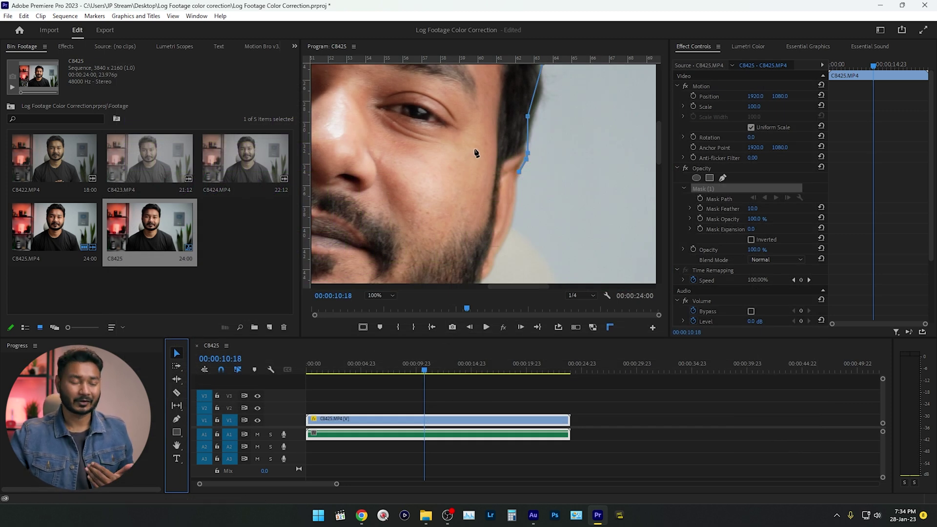
Step: Try the new shortcuts: fit the frame with Alt+F, then zoom in to 150% on the beard
{"action": "left_click", "coordinate": [517, 247]}
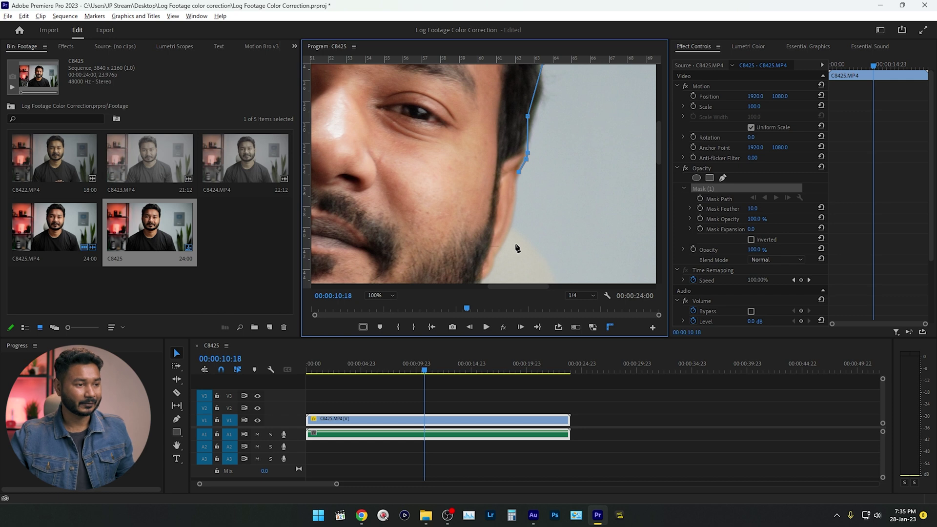
{"action": "key", "text": "alt+f"}
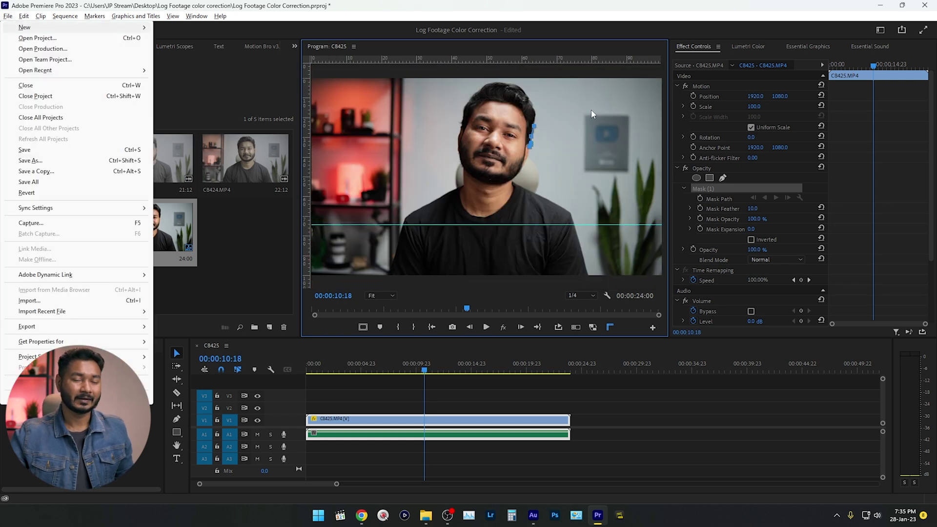
{"action": "key", "text": "Escape"}
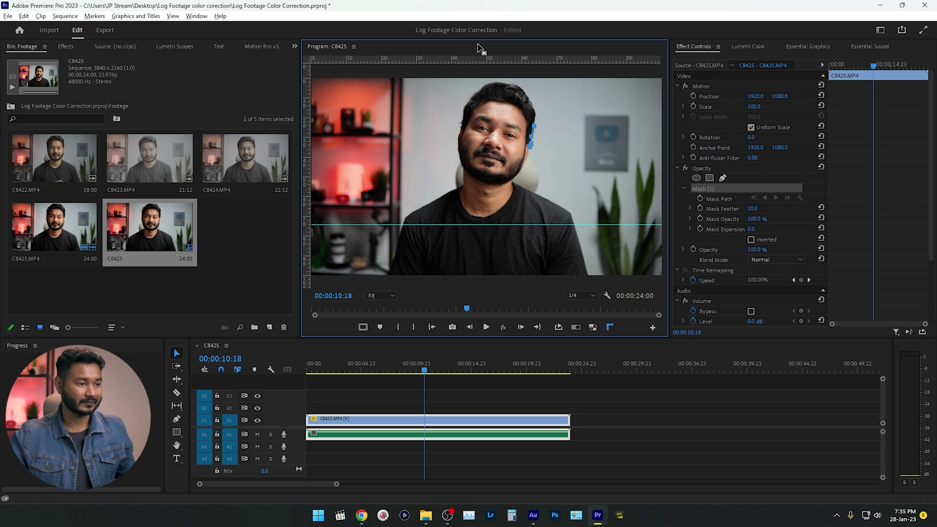
{"action": "key", "text": "="}
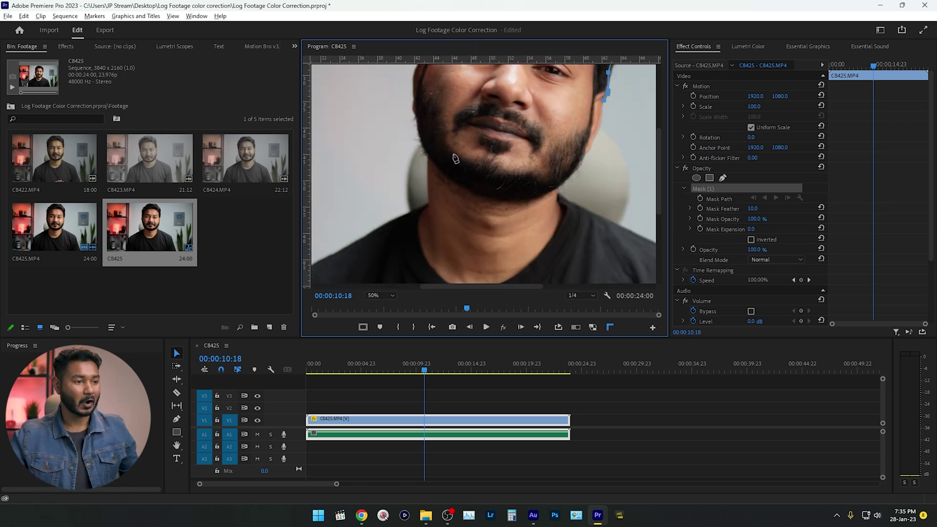
{"action": "key", "text": "minus"}
{"action": "key", "text": "minus"}
{"action": "key", "text": "equal"}
{"action": "key", "text": "equal"}
{"action": "key", "text": "equal"}
{"action": "key", "text": "equal"}
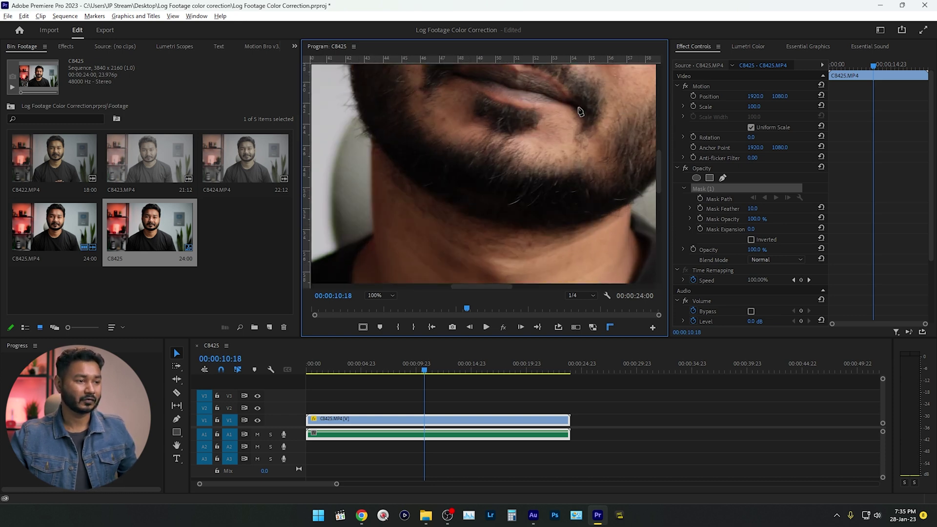
{"action": "key", "text": "equal"}
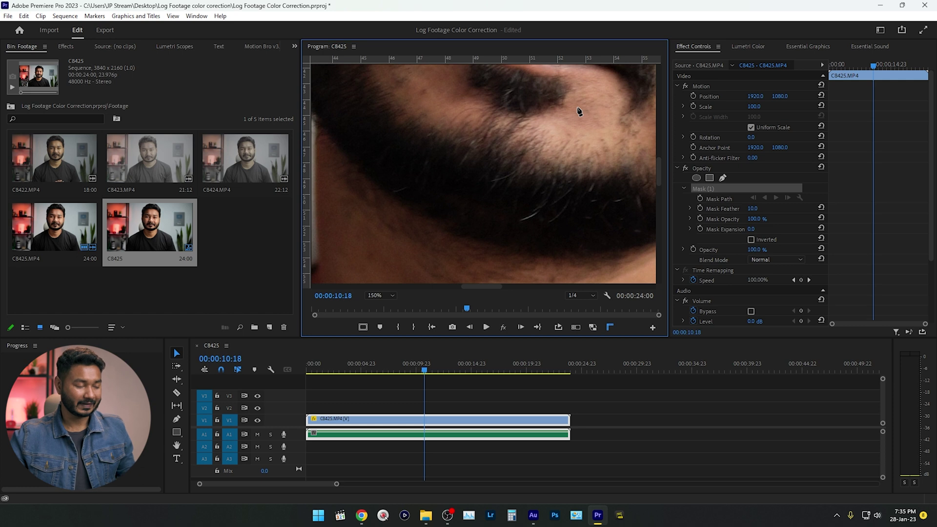
Step: Pan the magnified view to the mask's end and add a point on the cheek edge
{"action": "key", "text": "h"}
{"action": "left_click_drag", "start_coordinate": [575, 105], "coordinate": [439, 184]}
{"action": "left_click_drag", "start_coordinate": [641, 115], "coordinate": [547, 208]}
{"action": "key", "text": "a"}
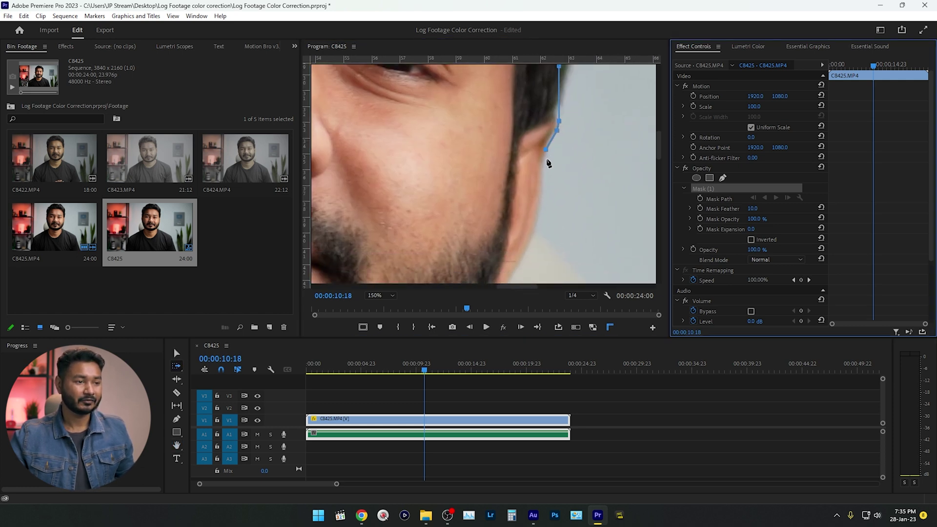
{"action": "left_click", "coordinate": [543, 161]}
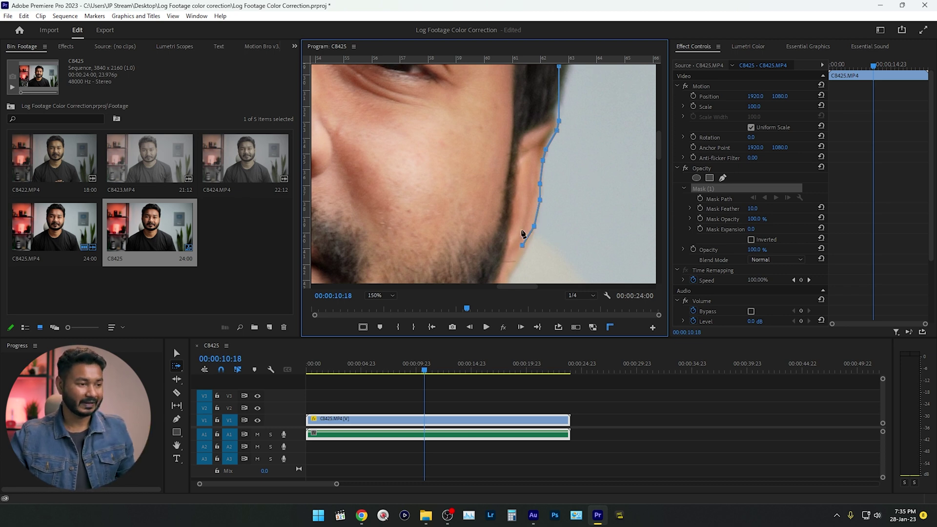
Step: Pan down to the jawline and add five mask points along the beard edge
{"action": "key", "text": "h"}
{"action": "left_click_drag", "start_coordinate": [460, 215], "coordinate": [485, 100]}
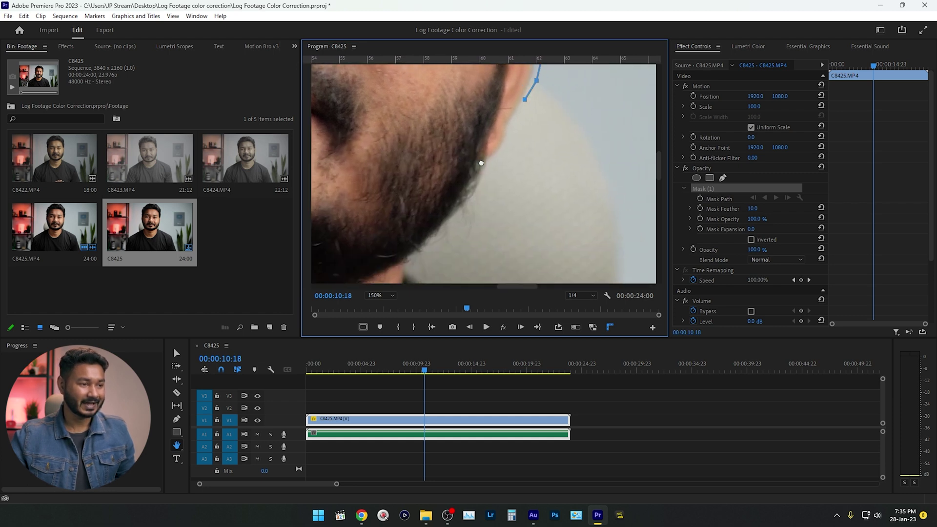
{"action": "left_click_drag", "start_coordinate": [481, 163], "coordinate": [479, 156]}
{"action": "key", "text": "a"}
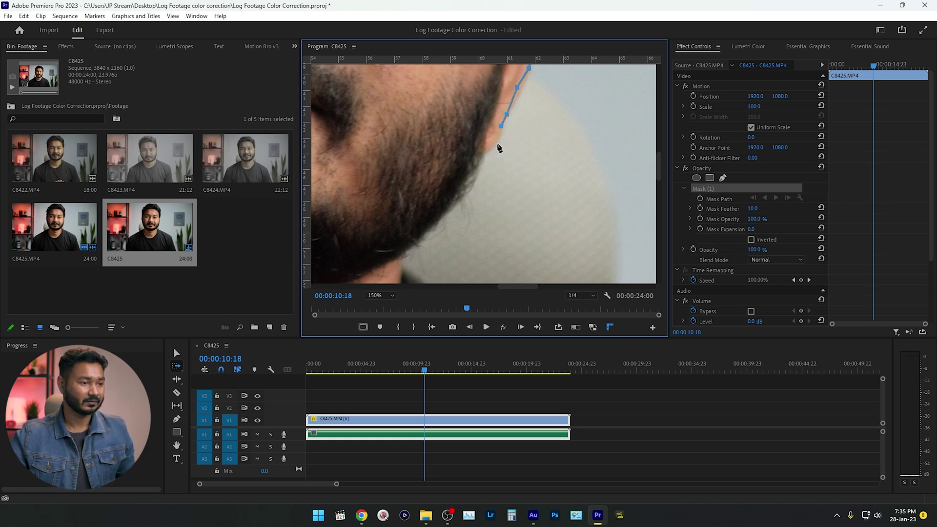
{"action": "left_click", "coordinate": [483, 157]}
{"action": "left_click", "coordinate": [476, 174]}
{"action": "left_click", "coordinate": [469, 189]}
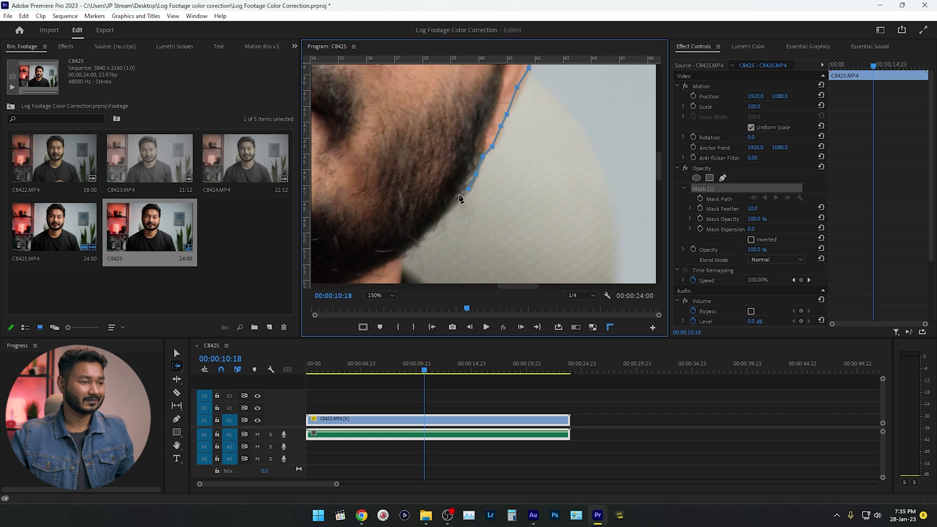
{"action": "left_click", "coordinate": [456, 197]}
{"action": "left_click", "coordinate": [450, 209]}
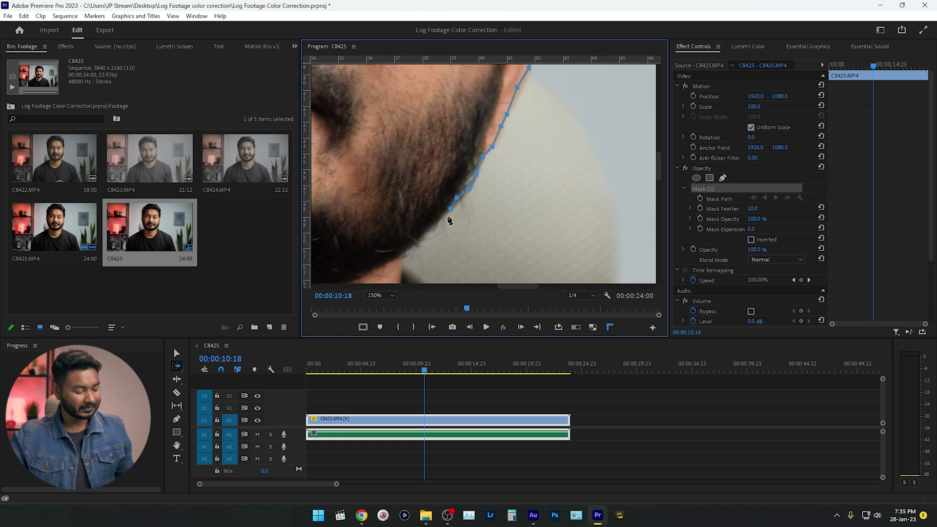
{"action": "scroll", "coordinate": [449, 221], "scroll_direction": "down", "scroll_amount": 10}
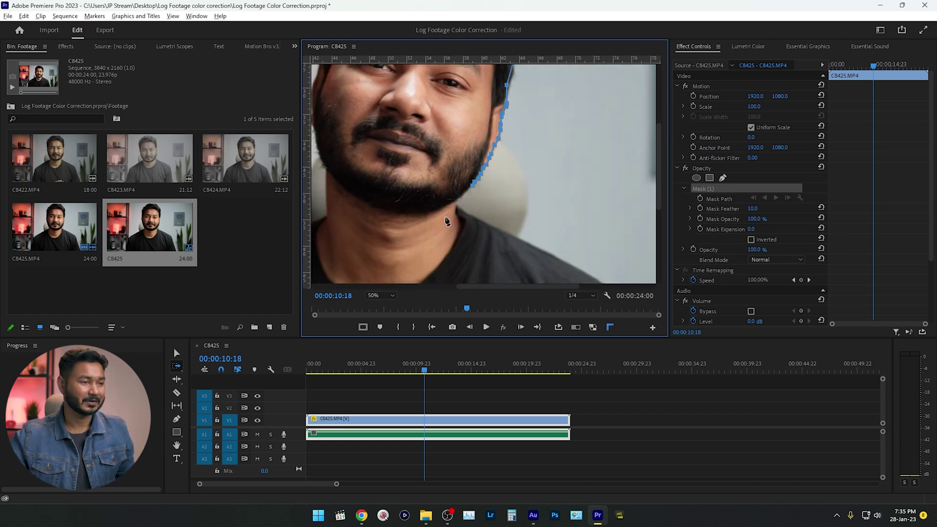
Step: Zoom the Program Monitor back out to show the full frame with the face mask
{"action": "scroll", "coordinate": [446, 221], "scroll_direction": "up", "scroll_amount": 3}
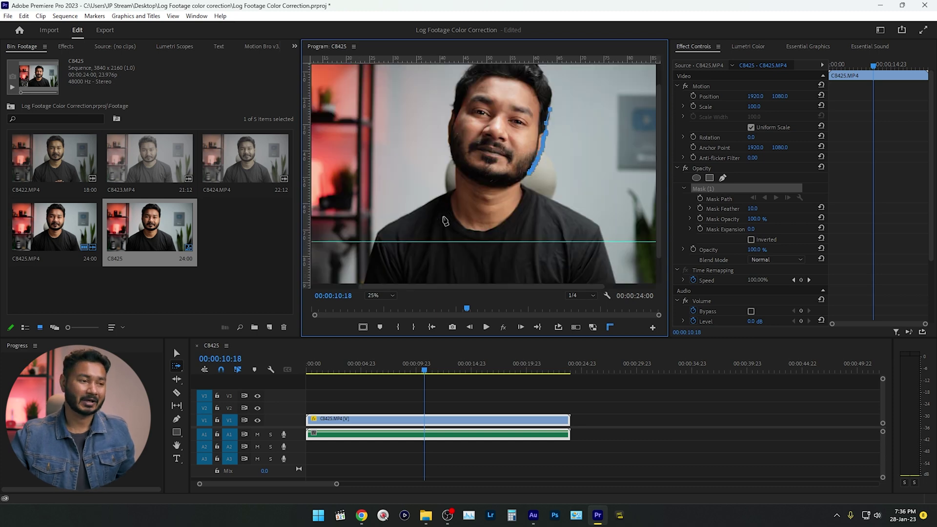